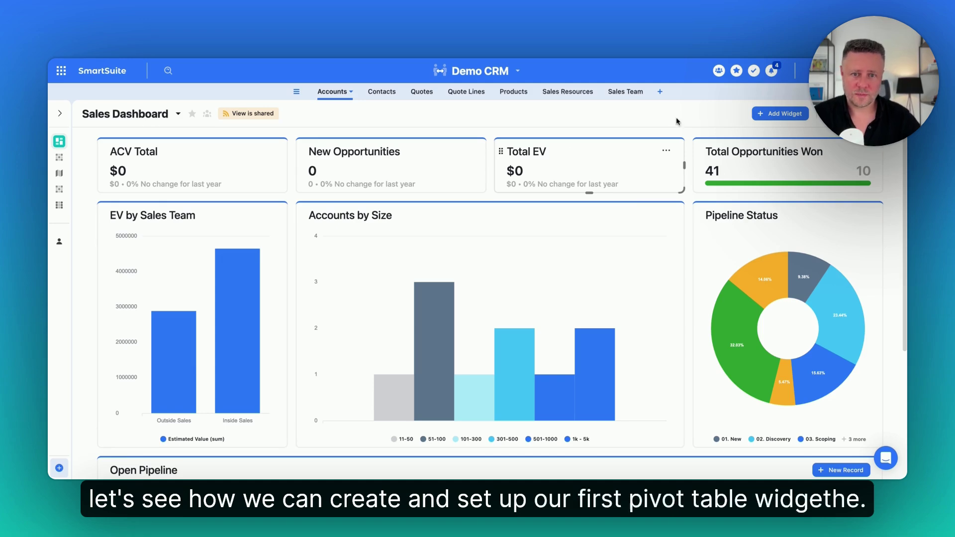
- Add a Pivot widget, found by searching 'pi', and set its source table to Quotes
{"action": "left_click", "coordinate": [772, 112]}
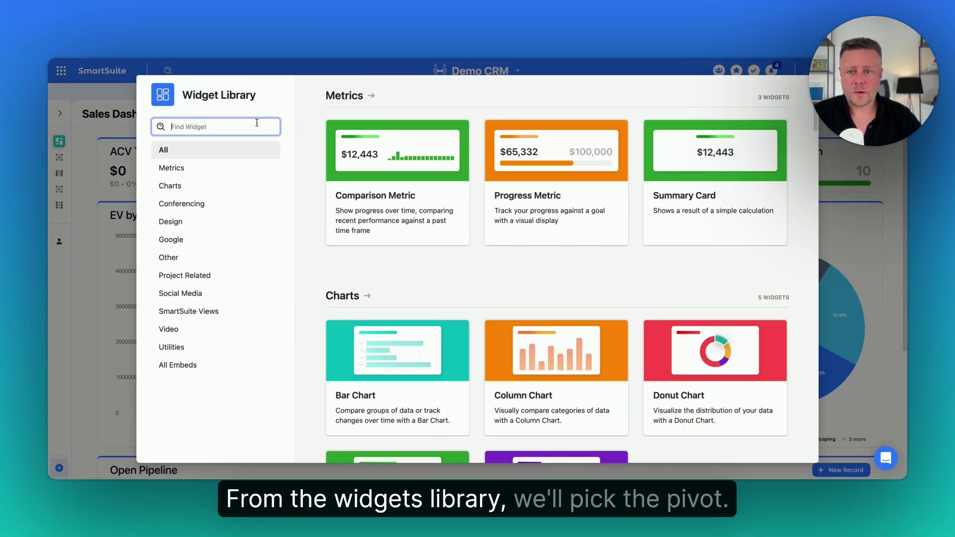
{"action": "type", "text": "pi"}
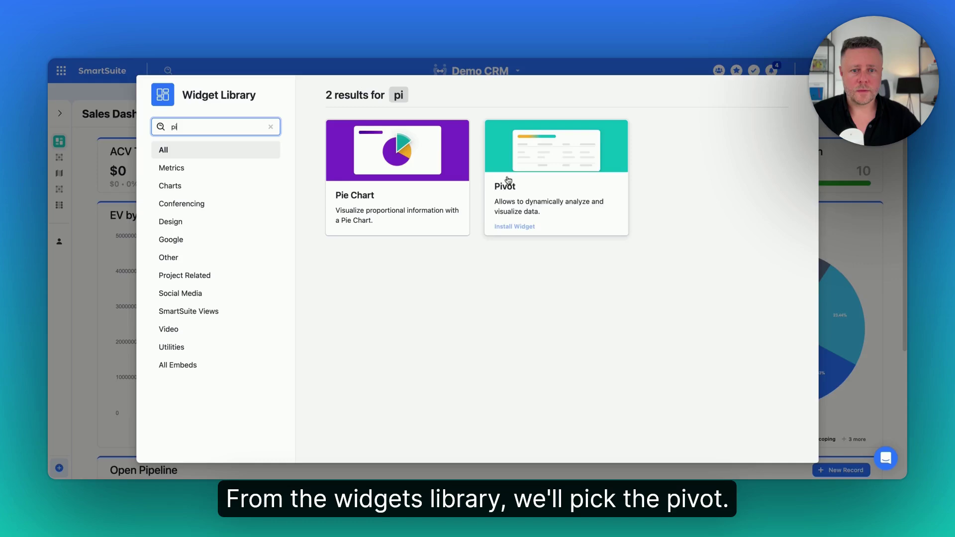
{"action": "left_click", "coordinate": [514, 189]}
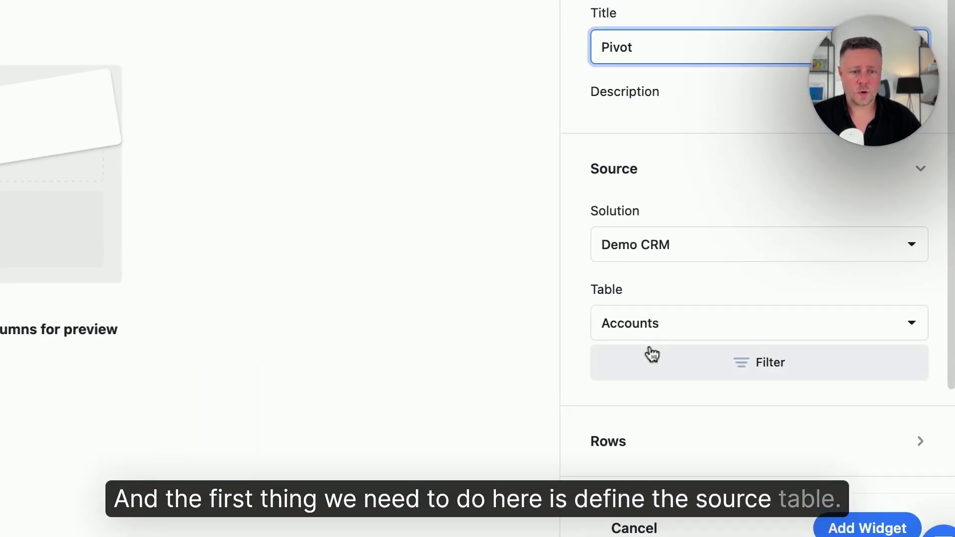
{"action": "left_click", "coordinate": [669, 331]}
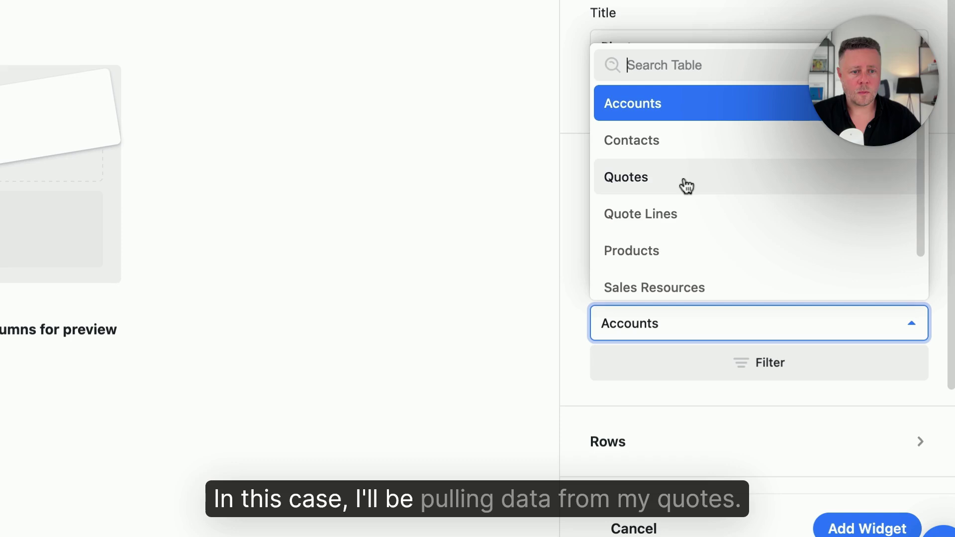
{"action": "left_click", "coordinate": [641, 185]}
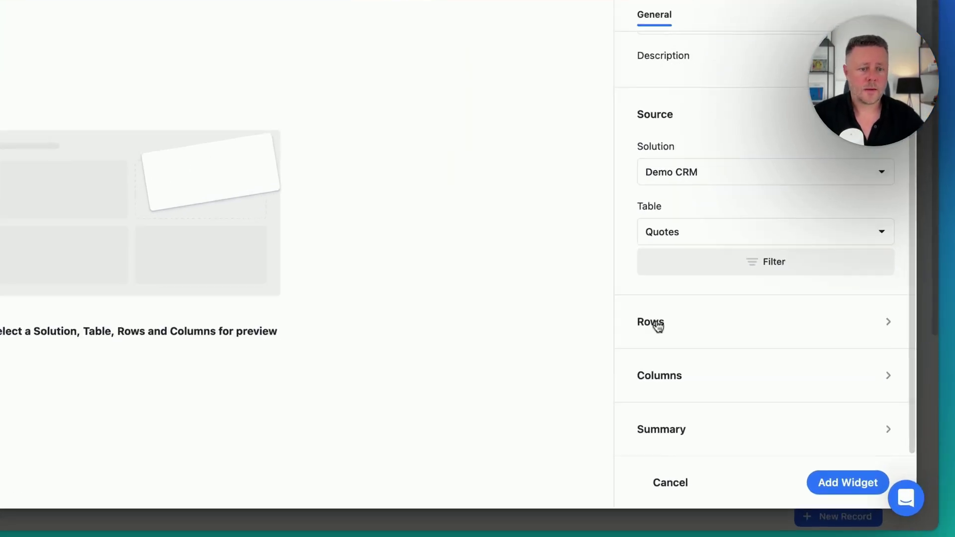
- Set the pivot's Rows field to Account
{"action": "left_click", "coordinate": [721, 344]}
{"action": "left_click", "coordinate": [756, 385]}
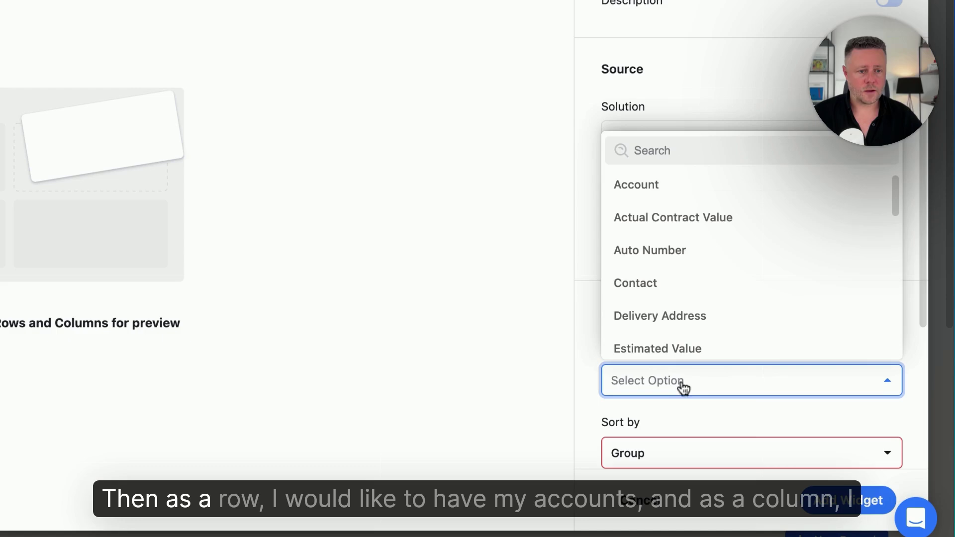
{"action": "scroll", "coordinate": [766, 269], "scroll_direction": "down", "scroll_amount": 1}
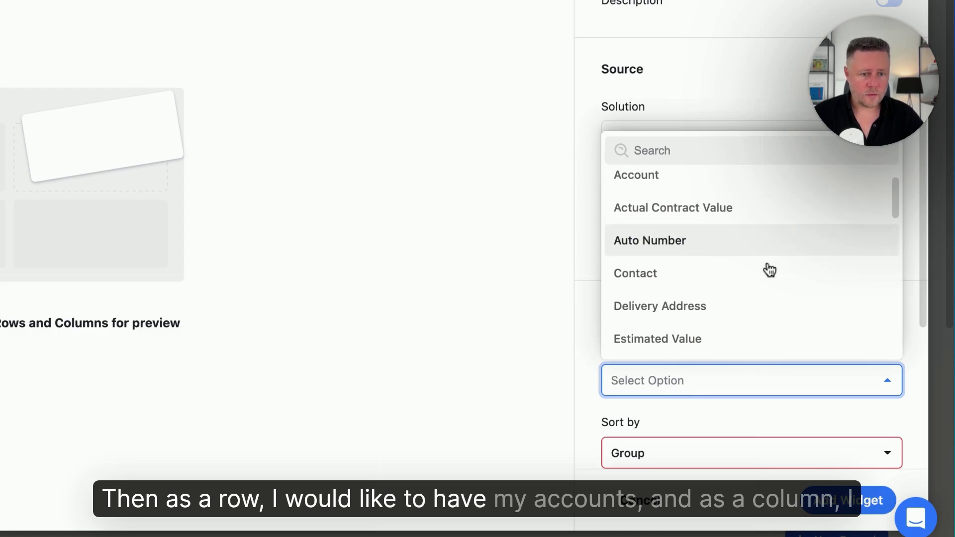
{"action": "left_click", "coordinate": [657, 184]}
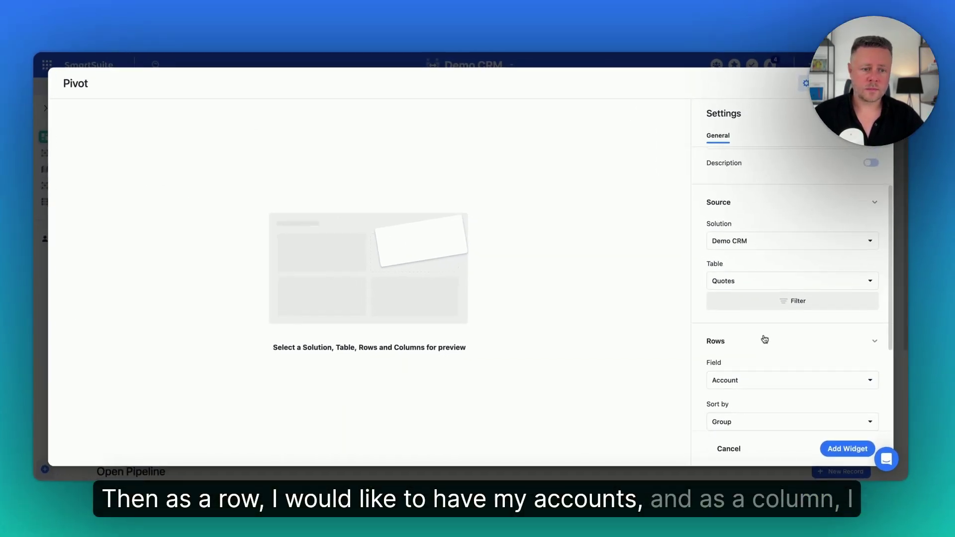
- Set the pivot's Columns field to Stage
{"action": "scroll", "coordinate": [765, 337], "scroll_direction": "down", "scroll_amount": 3}
{"action": "left_click", "coordinate": [731, 374]}
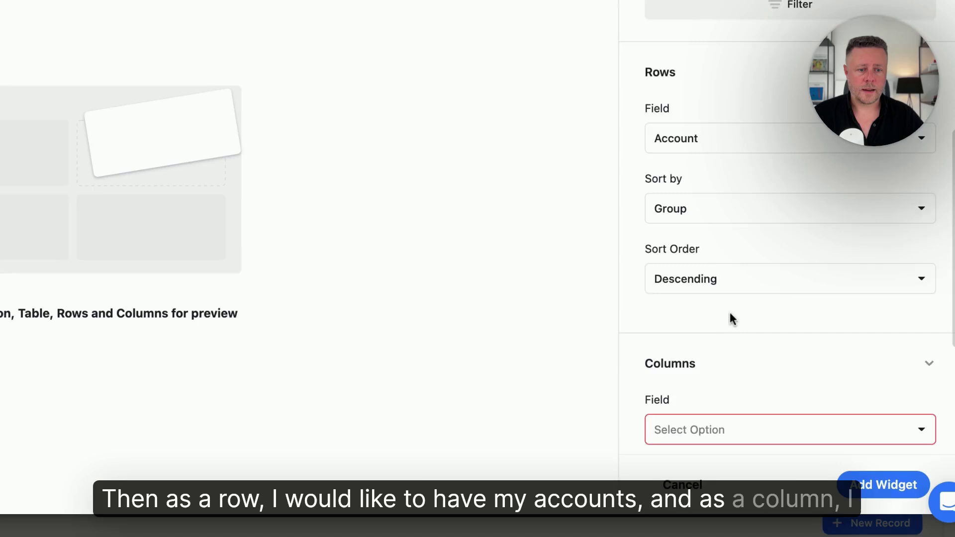
{"action": "scroll", "coordinate": [761, 352], "scroll_direction": "down", "scroll_amount": 3}
{"action": "left_click", "coordinate": [693, 201]}
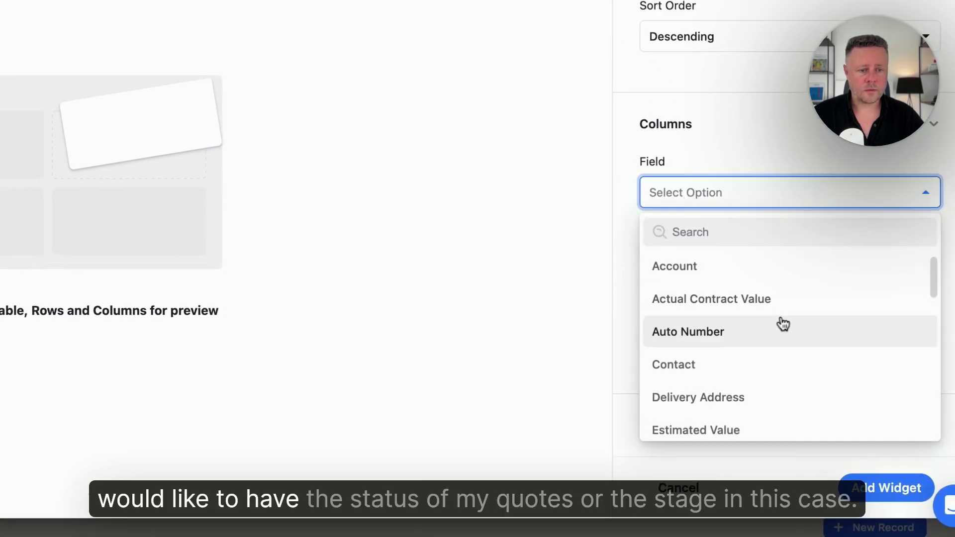
{"action": "scroll", "coordinate": [783, 323], "scroll_direction": "down", "scroll_amount": 3}
{"action": "scroll", "coordinate": [783, 324], "scroll_direction": "down", "scroll_amount": 5}
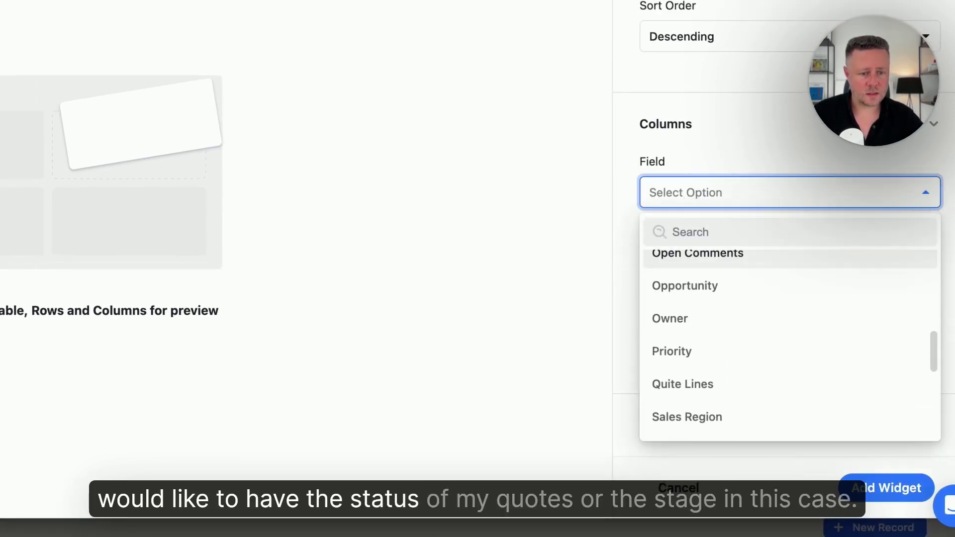
{"action": "scroll", "coordinate": [783, 323], "scroll_direction": "down", "scroll_amount": 2}
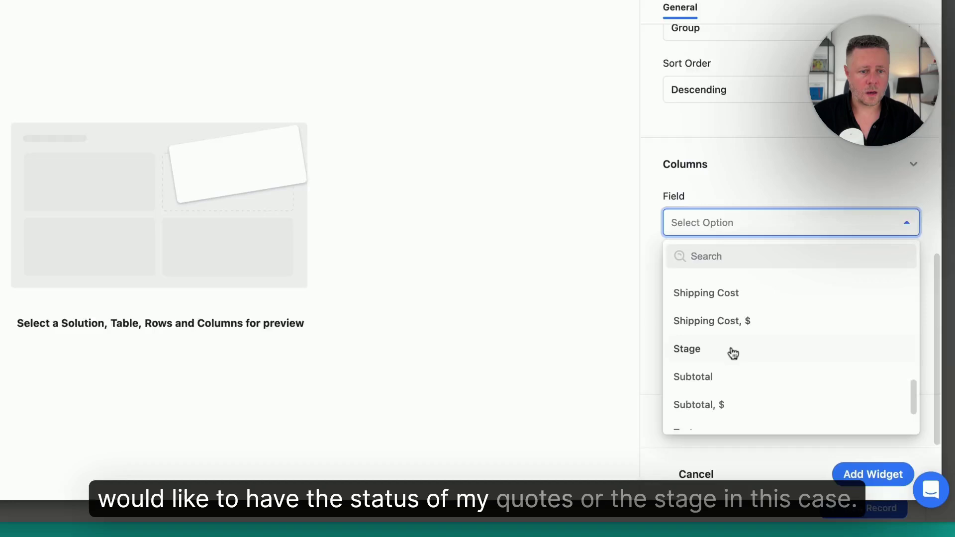
{"action": "left_click", "coordinate": [733, 371]}
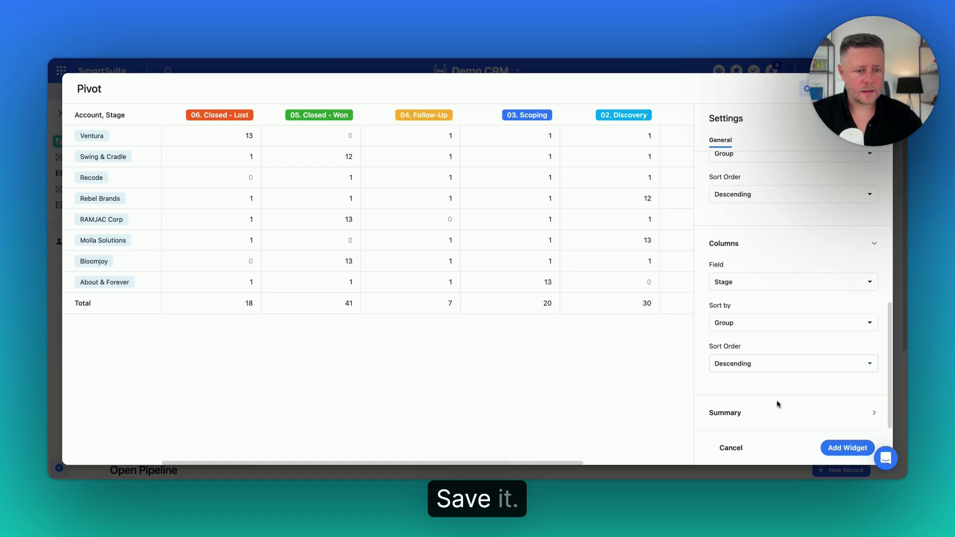
- Save the pivot to the dashboard, then review the Quotes records' accounts and Stage column
{"action": "left_click", "coordinate": [834, 447]}
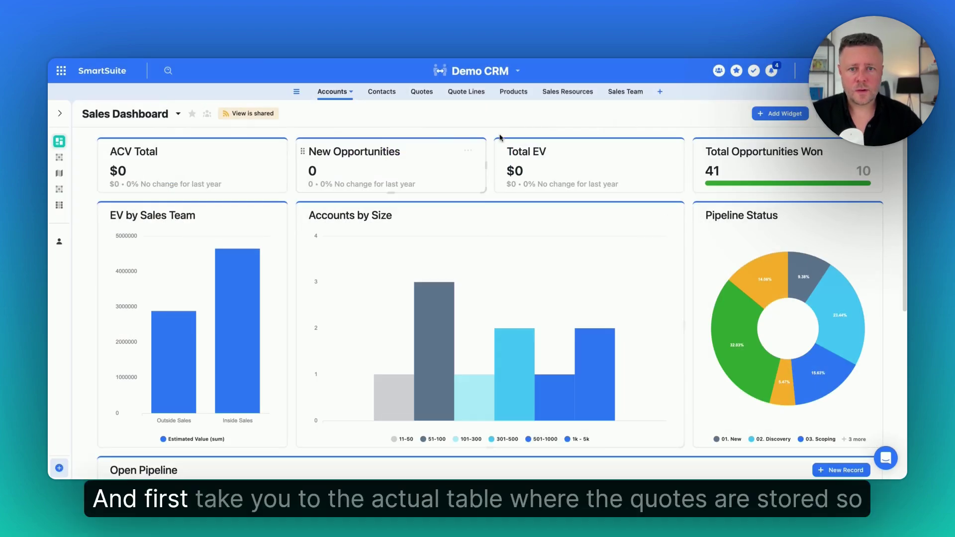
{"action": "left_click", "coordinate": [424, 92]}
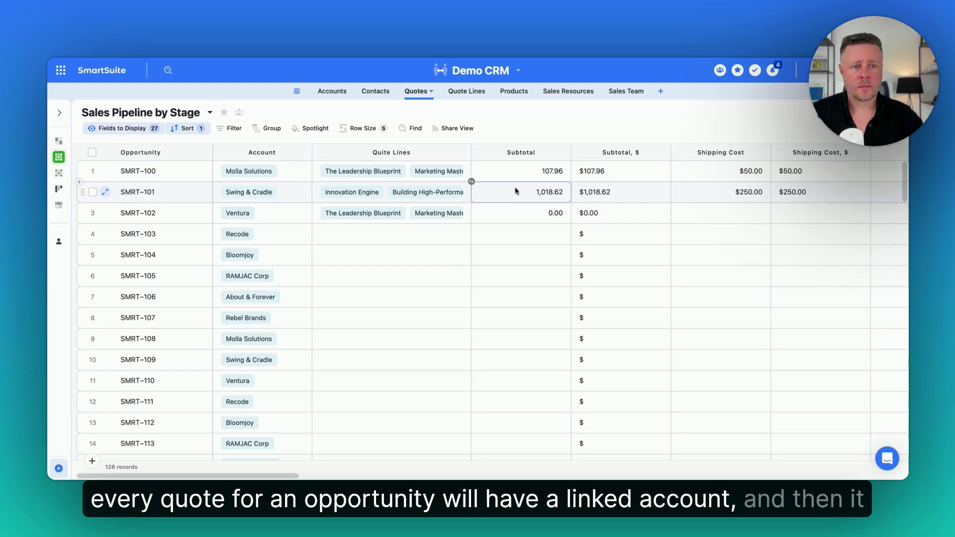
{"action": "scroll", "coordinate": [644, 185], "scroll_direction": "right", "scroll_amount": 5}
{"action": "scroll", "coordinate": [515, 191], "scroll_direction": "right", "scroll_amount": 10}
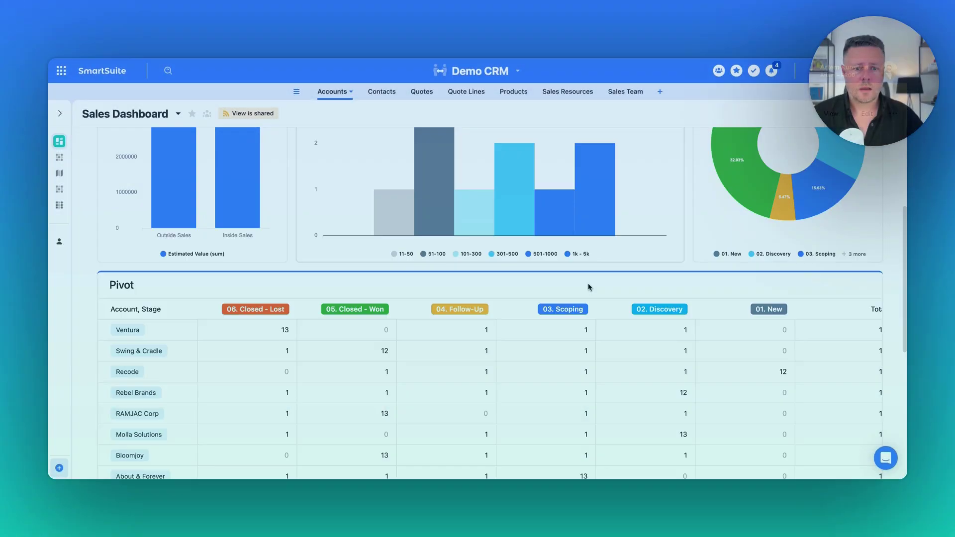
- Open the Pivot widget's Settings from its '...' menu
{"action": "scroll", "coordinate": [697, 298], "scroll_direction": "down", "scroll_amount": 2}
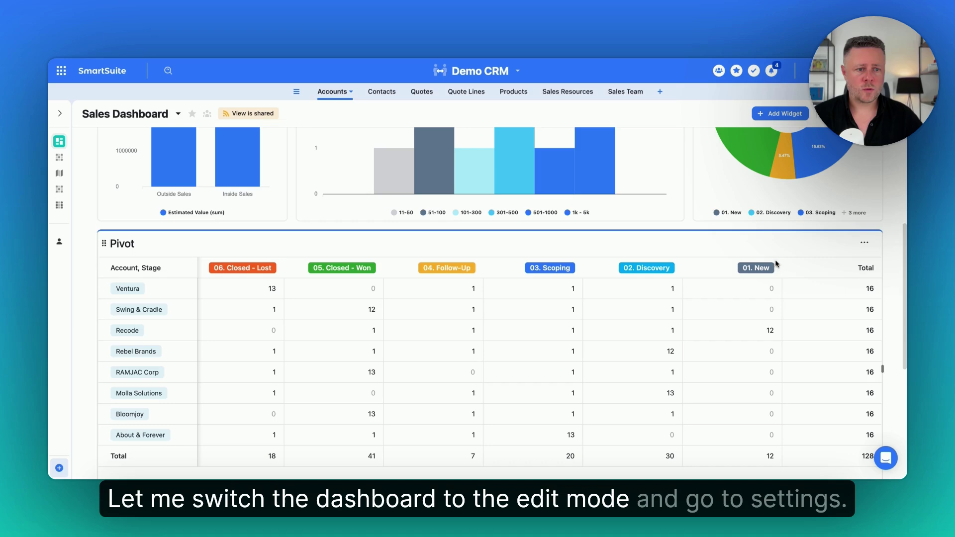
{"action": "left_click", "coordinate": [865, 242]}
{"action": "left_click", "coordinate": [802, 314]}
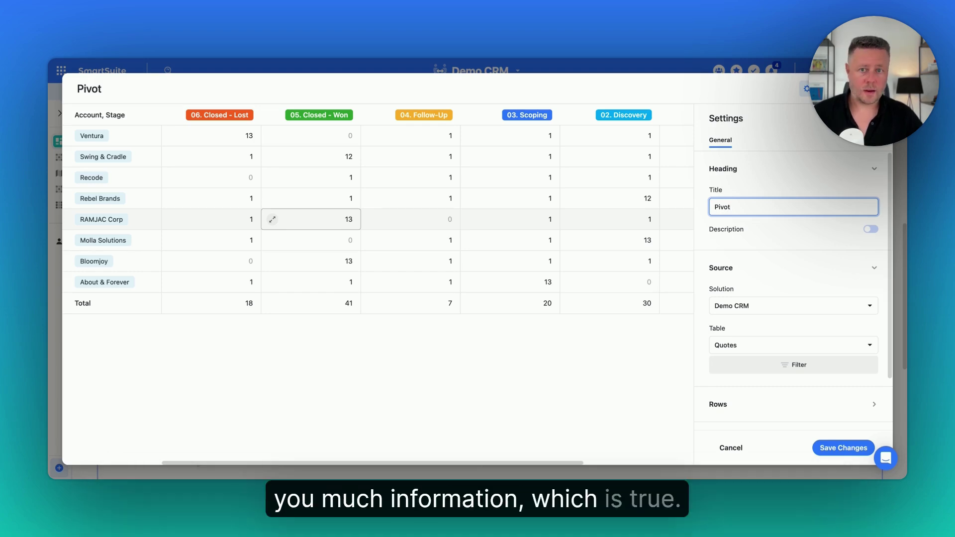
- Summarize the pivot by the Sum of Estimated Value instead of counting records
{"action": "scroll", "coordinate": [773, 301], "scroll_direction": "down", "scroll_amount": 3}
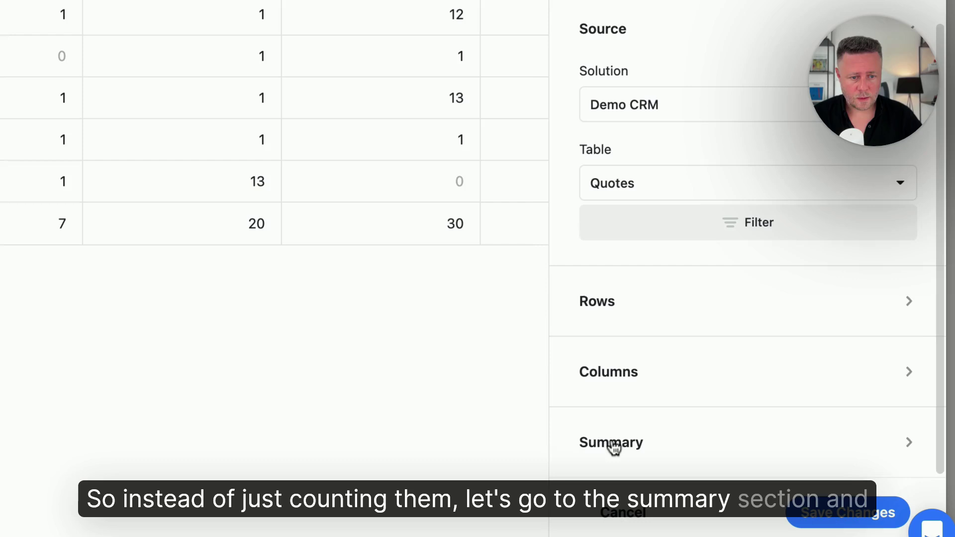
{"action": "left_click", "coordinate": [740, 404]}
{"action": "scroll", "coordinate": [672, 398], "scroll_direction": "down", "scroll_amount": 3}
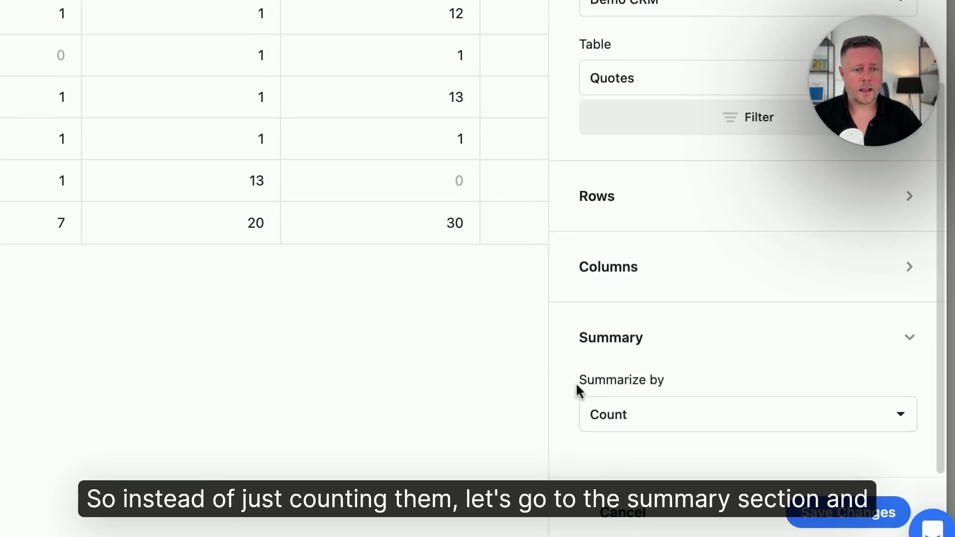
{"action": "left_click", "coordinate": [646, 424]}
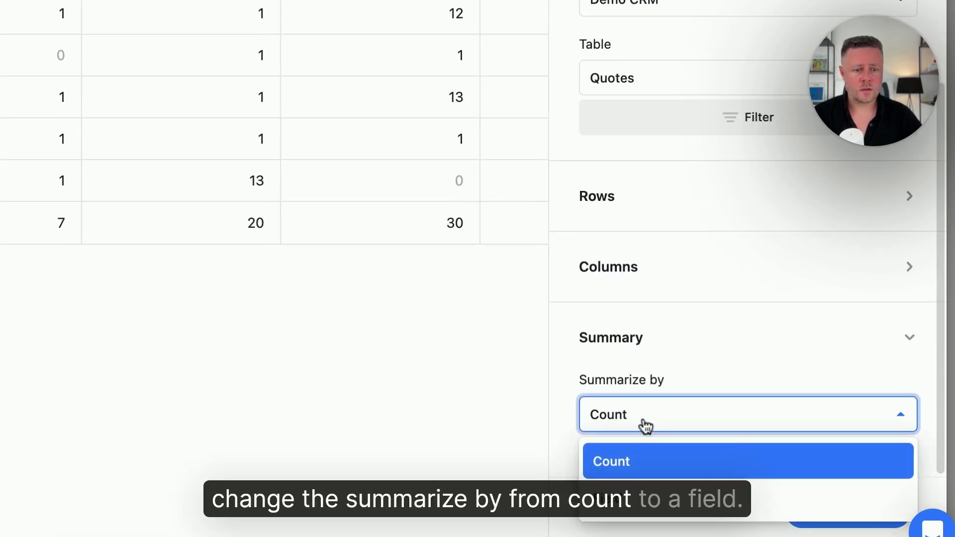
{"action": "left_click", "coordinate": [631, 506]}
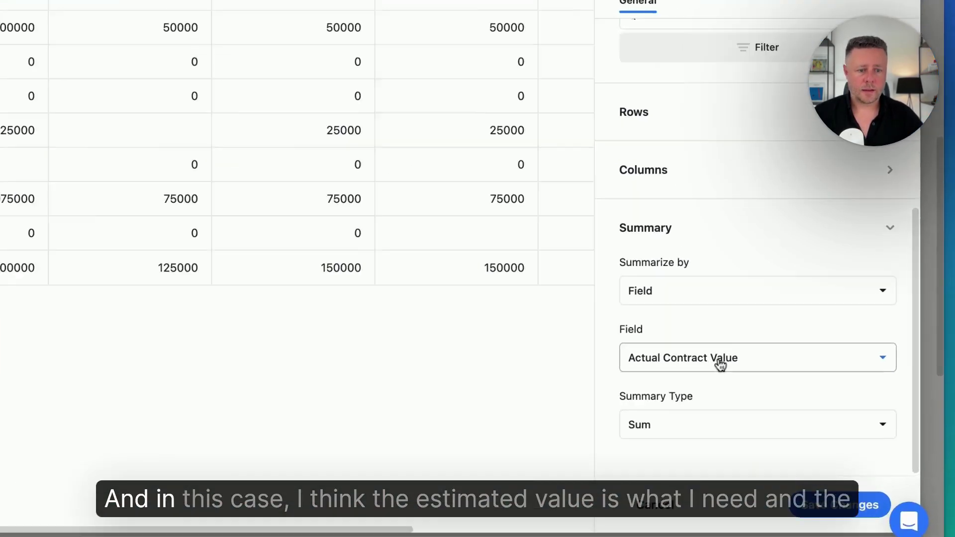
{"action": "left_click", "coordinate": [775, 359]}
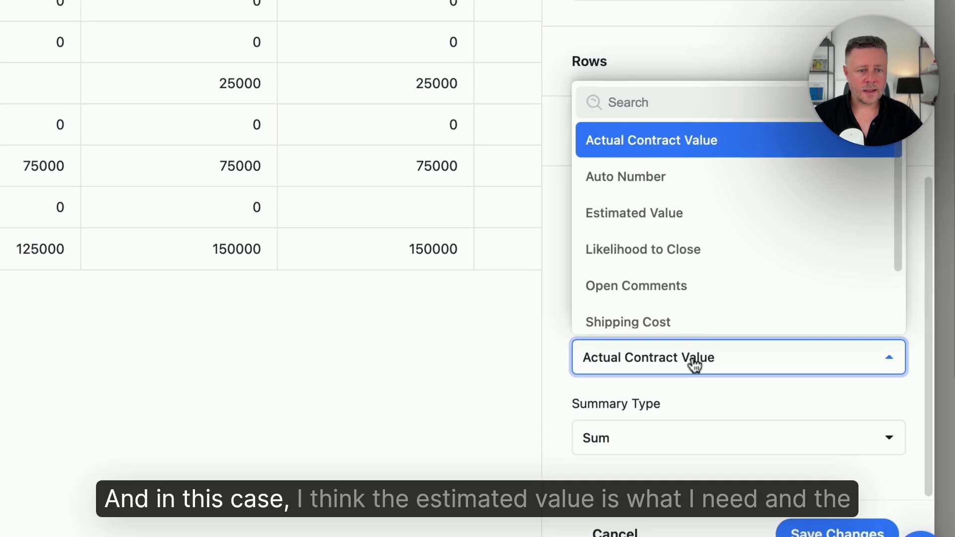
{"action": "left_click", "coordinate": [655, 212]}
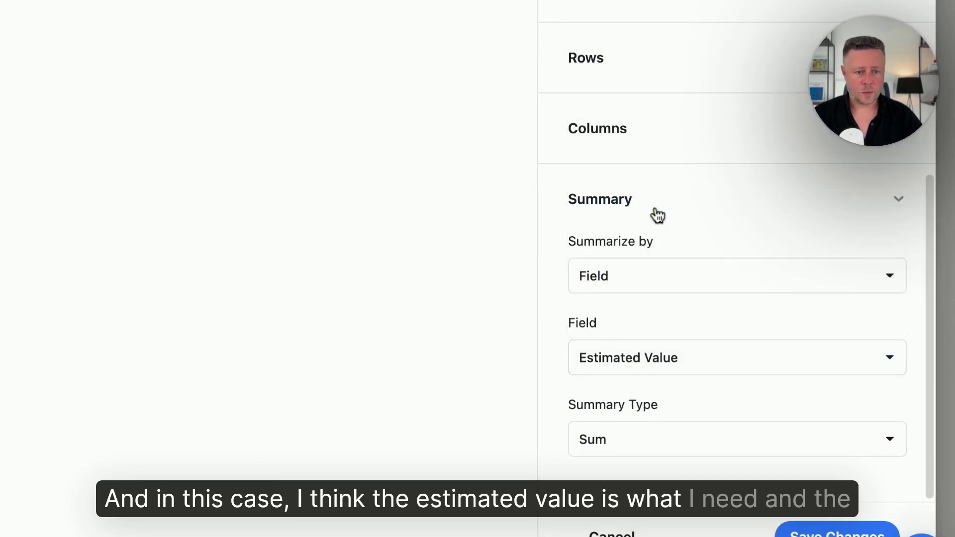
{"action": "left_click", "coordinate": [614, 443]}
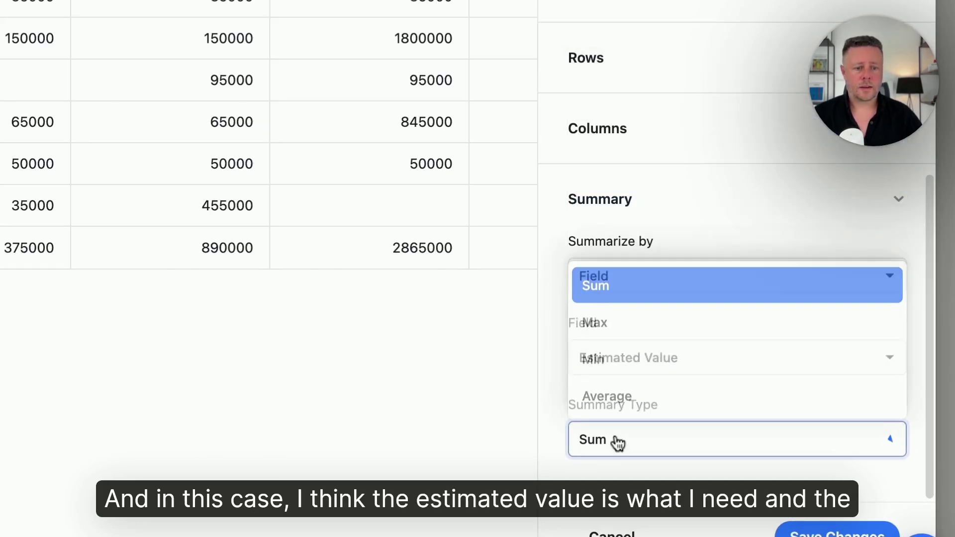
{"action": "left_click", "coordinate": [610, 287]}
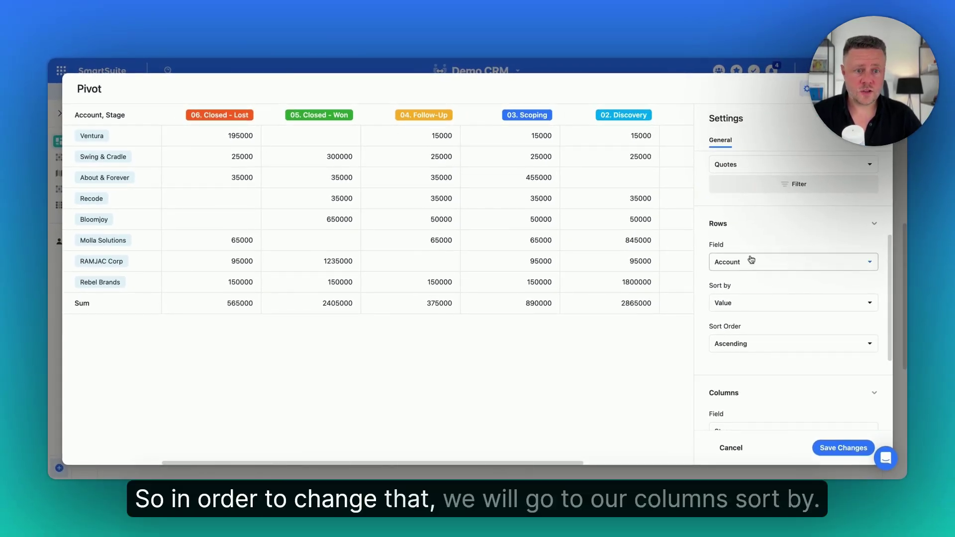
- Sort the Stage columns by Group in Ascending order
{"action": "scroll", "coordinate": [759, 243], "scroll_direction": "down", "scroll_amount": 3}
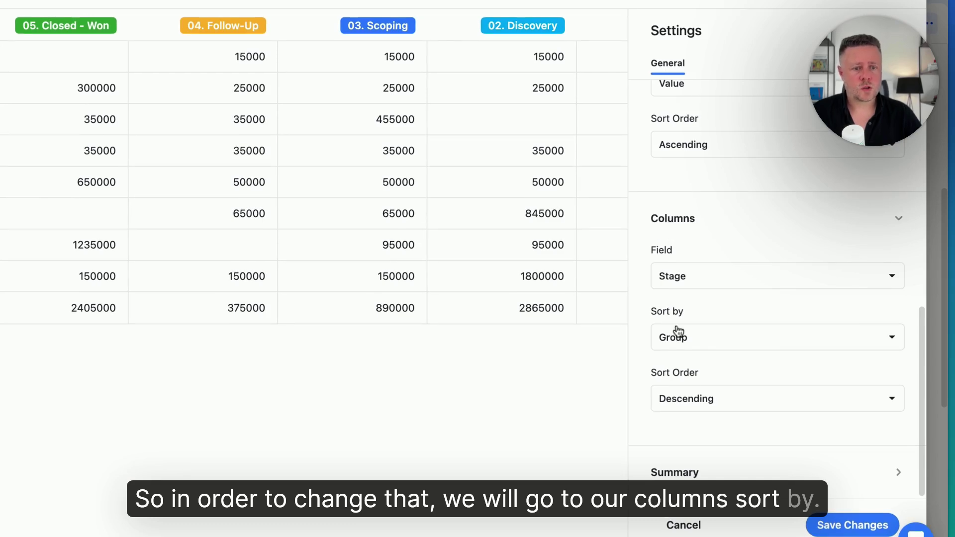
{"action": "left_click", "coordinate": [690, 347]}
{"action": "left_click", "coordinate": [691, 343]}
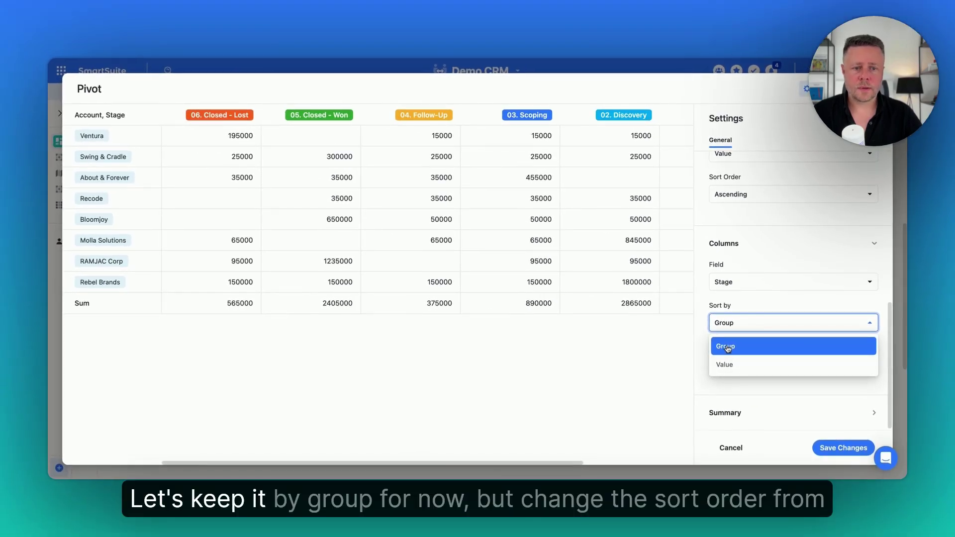
{"action": "left_click", "coordinate": [728, 348]}
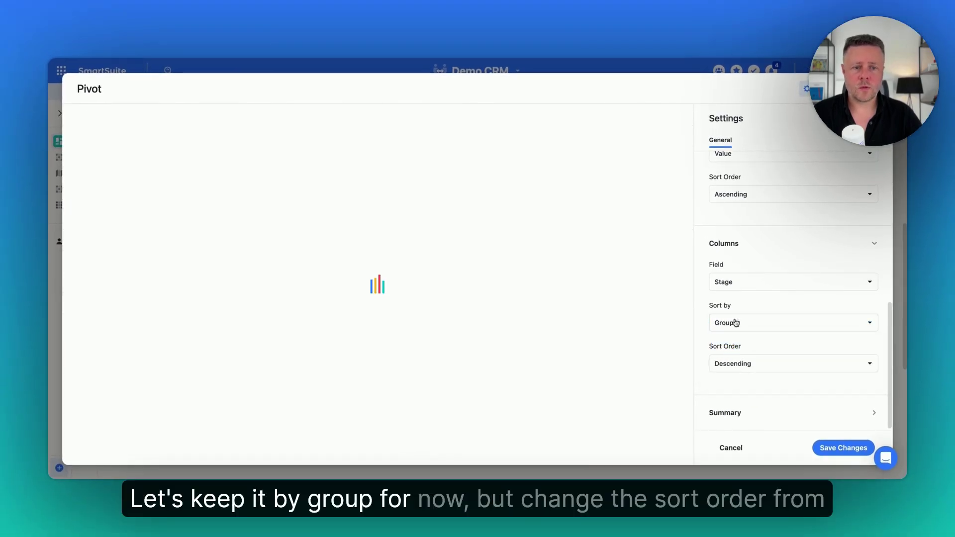
{"action": "left_click", "coordinate": [736, 366]}
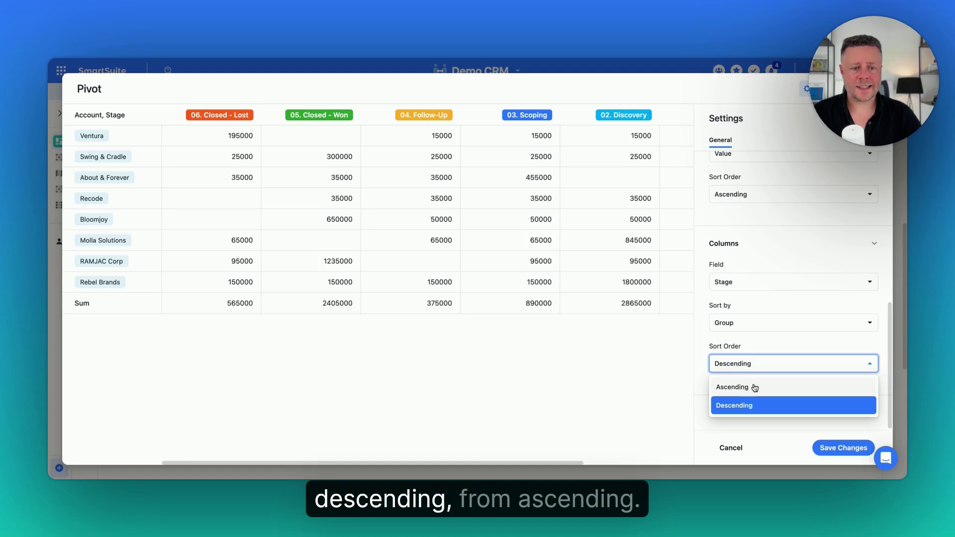
{"action": "left_click", "coordinate": [741, 387]}
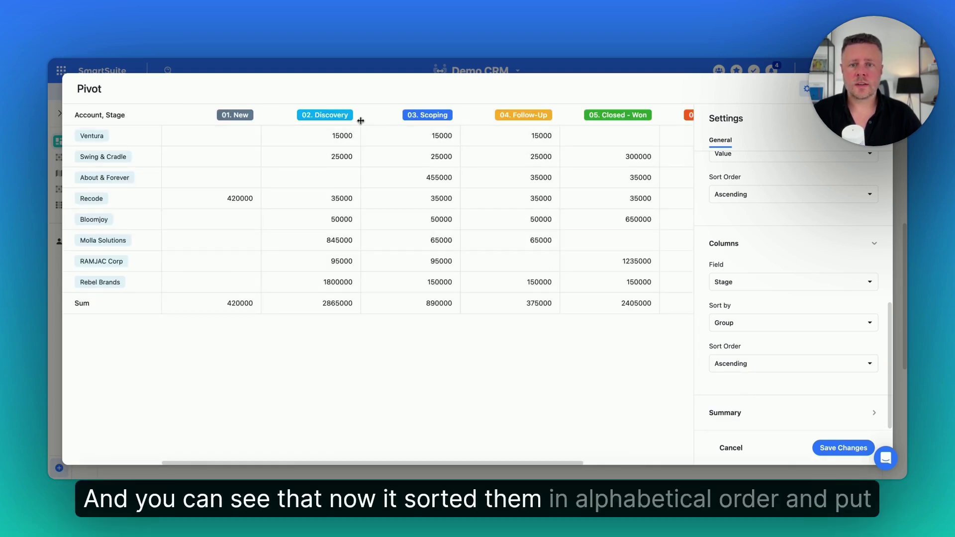
{"action": "scroll", "coordinate": [380, 128], "scroll_direction": "right", "scroll_amount": 3}
{"action": "scroll", "coordinate": [373, 127], "scroll_direction": "left", "scroll_amount": 3}
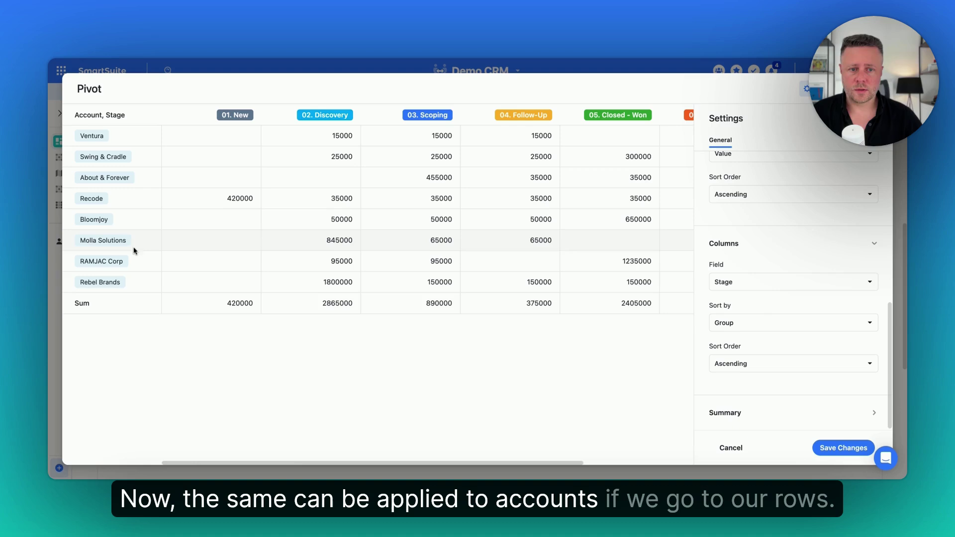
{"action": "scroll", "coordinate": [744, 275], "scroll_direction": "up", "scroll_amount": 5}
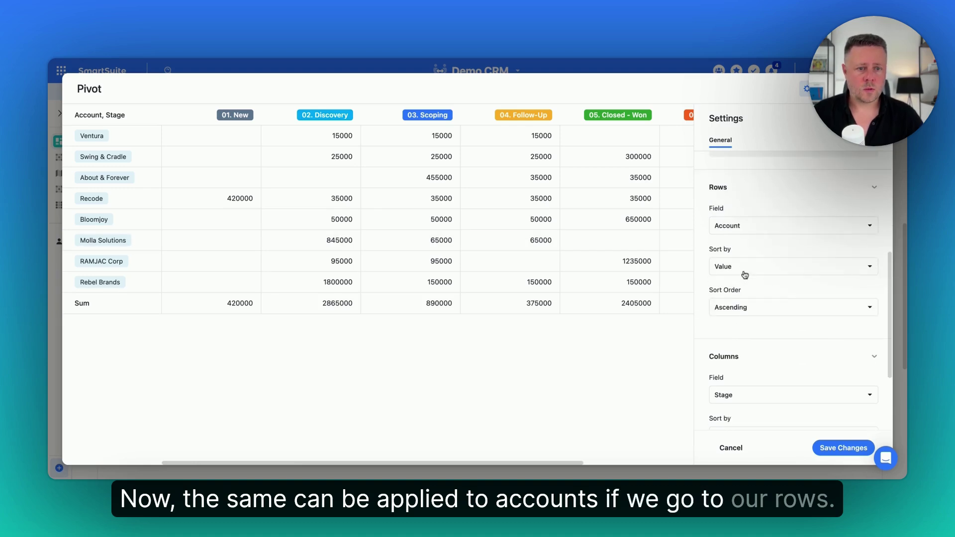
{"action": "left_click", "coordinate": [724, 297]}
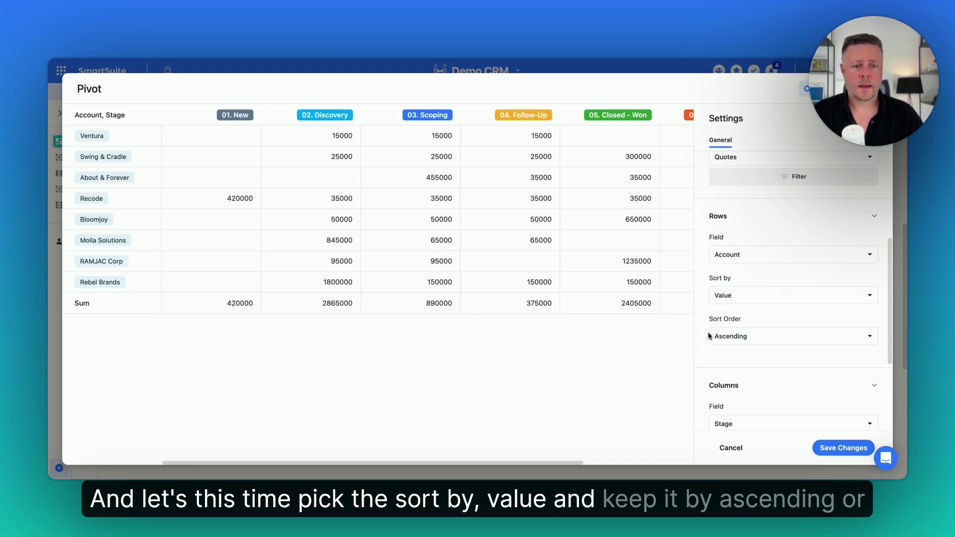
{"action": "left_click", "coordinate": [740, 338]}
{"action": "left_click", "coordinate": [743, 379]}
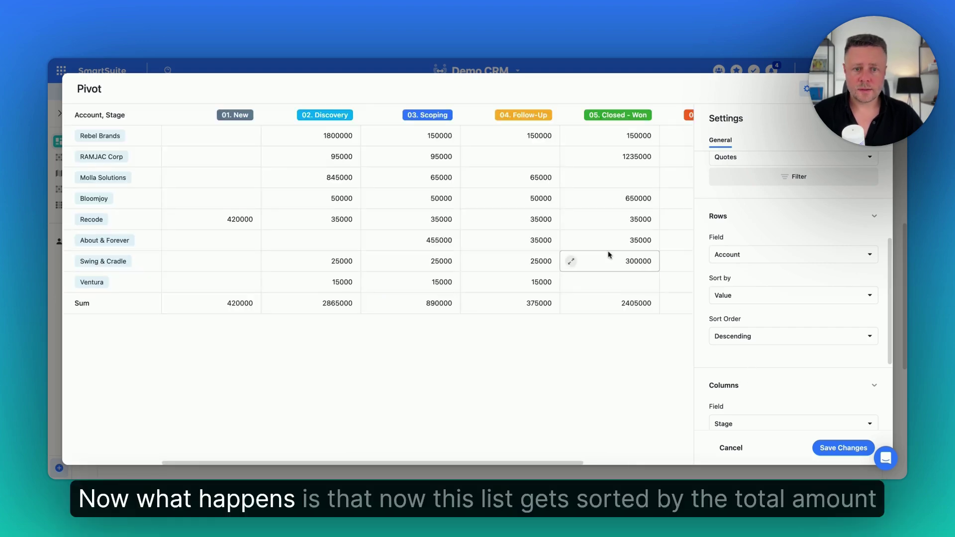
{"action": "scroll", "coordinate": [565, 241], "scroll_direction": "right", "scroll_amount": 5}
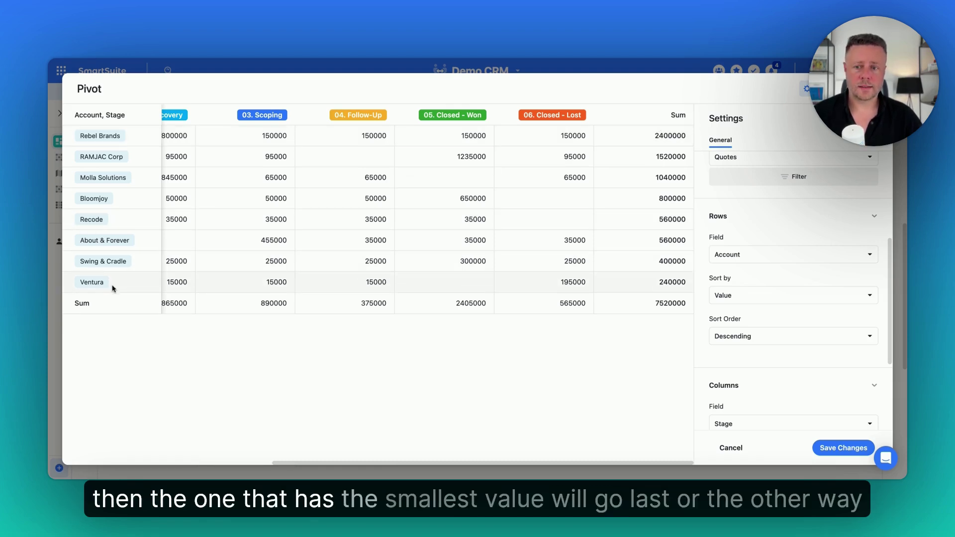
{"action": "left_click", "coordinate": [794, 339]}
{"action": "left_click", "coordinate": [742, 360]}
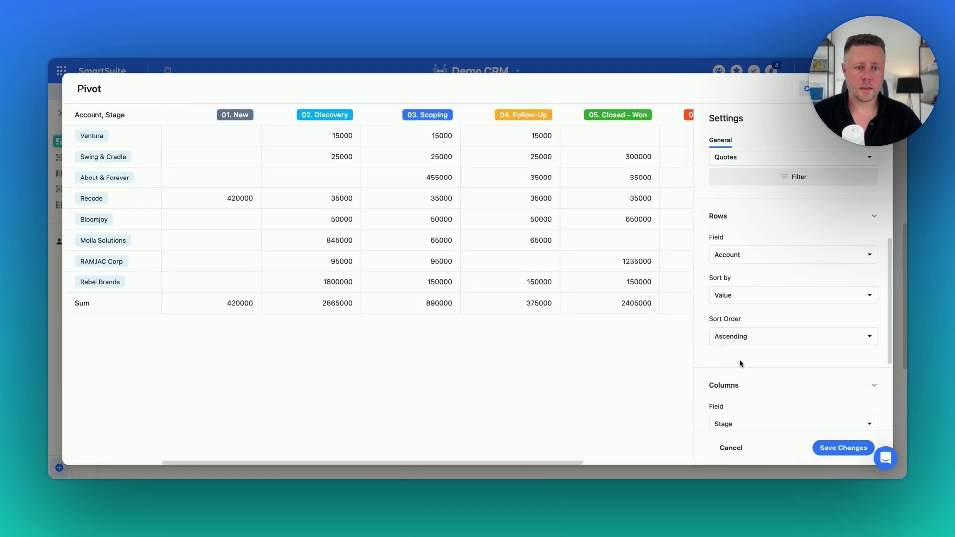
- Change the account rows' Sort by setting to Group
{"action": "left_click", "coordinate": [744, 297]}
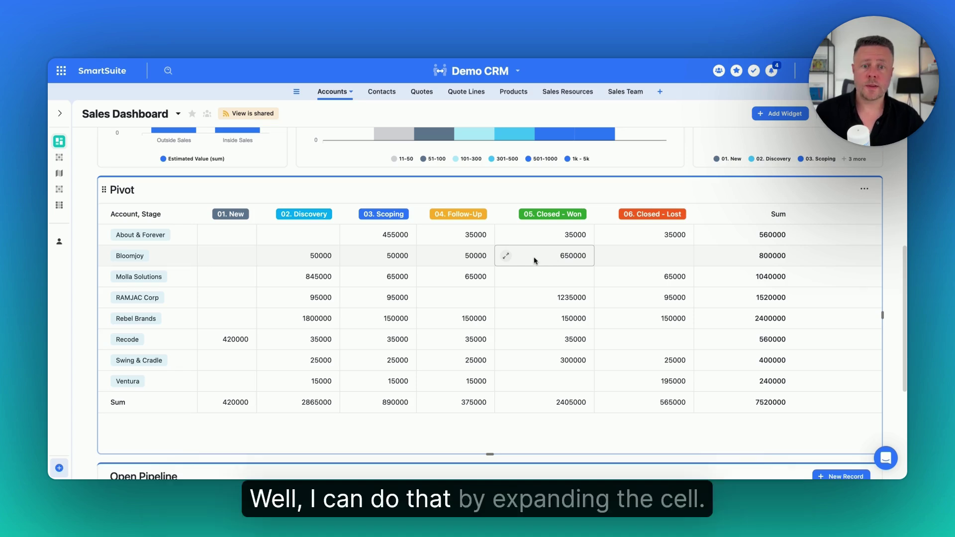
{"action": "left_click", "coordinate": [506, 258]}
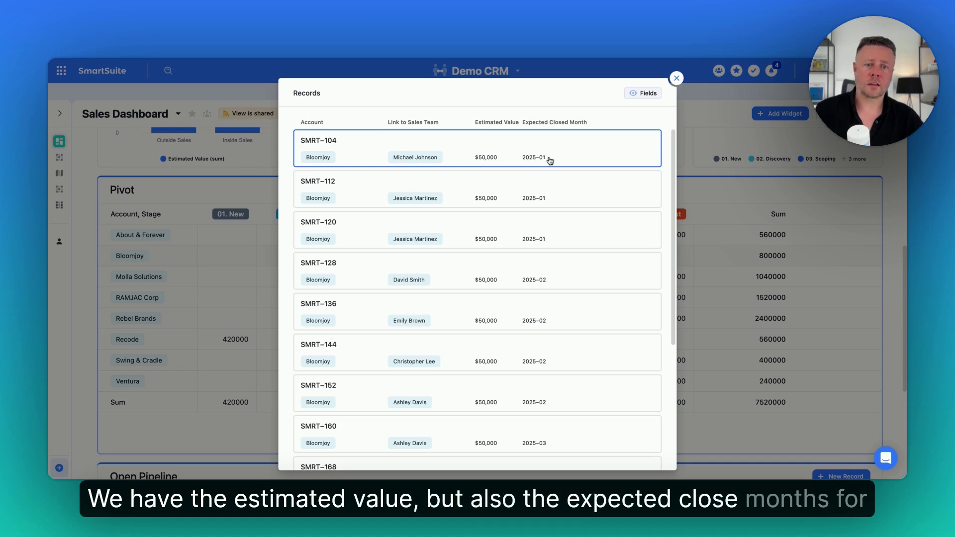
{"action": "scroll", "coordinate": [549, 279], "scroll_direction": "down", "scroll_amount": 5}
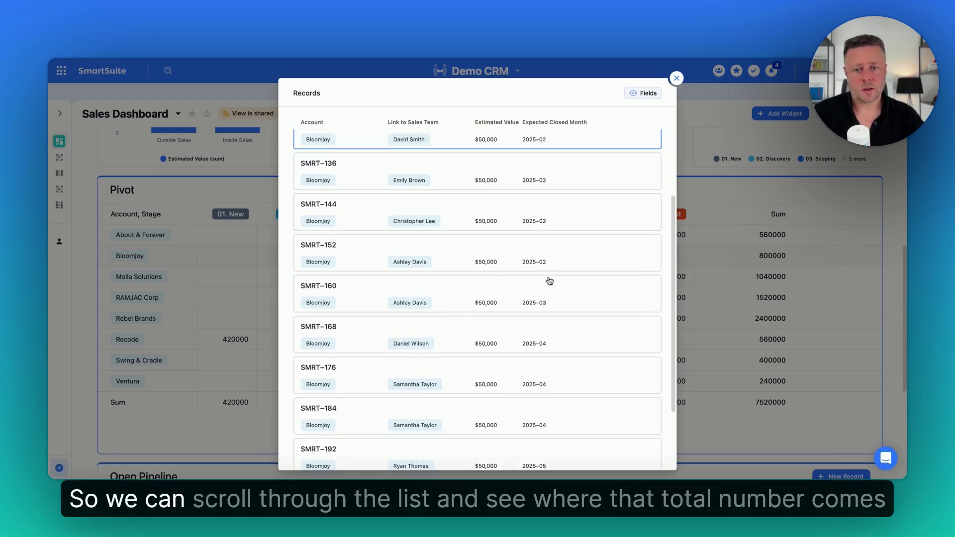
{"action": "scroll", "coordinate": [549, 280], "scroll_direction": "up", "scroll_amount": 3}
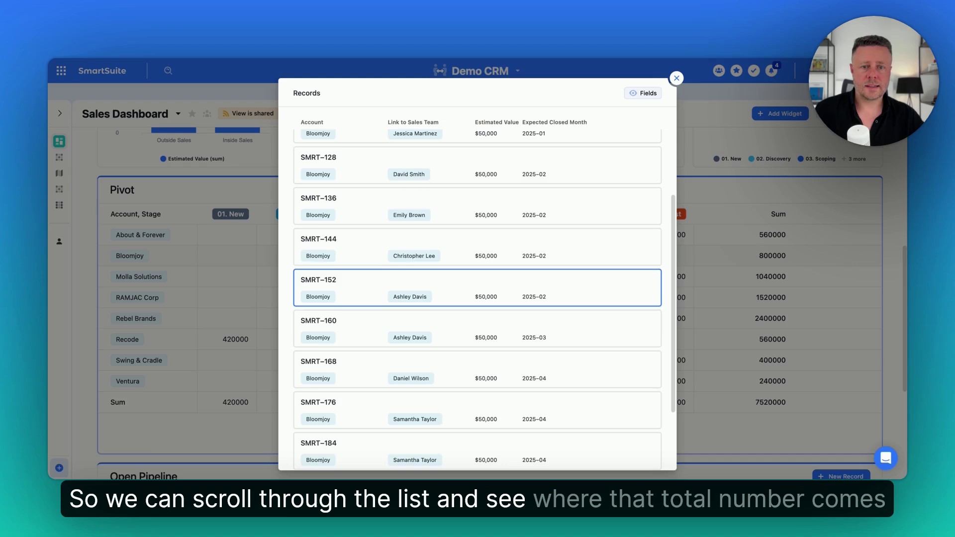
{"action": "scroll", "coordinate": [549, 280], "scroll_direction": "up", "scroll_amount": 1}
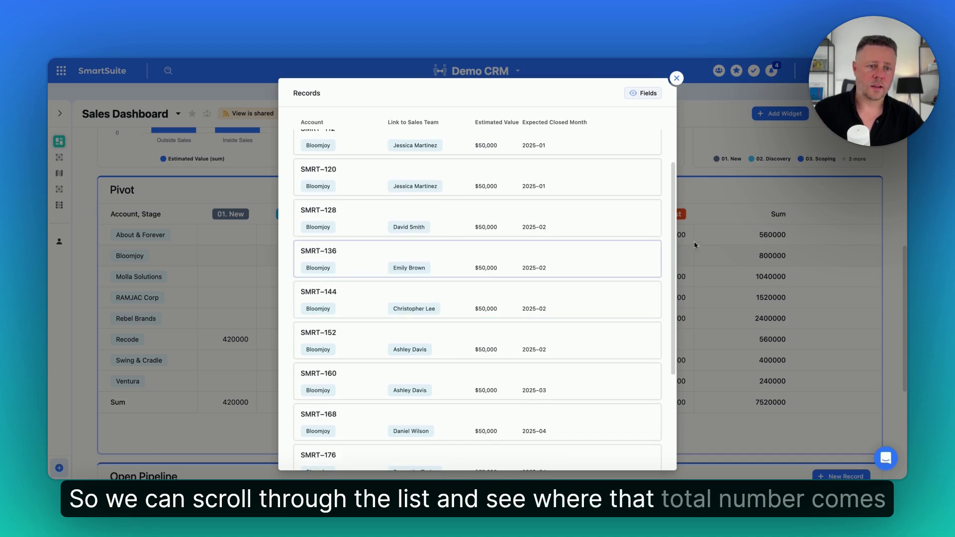
{"action": "left_click", "coordinate": [676, 78]}
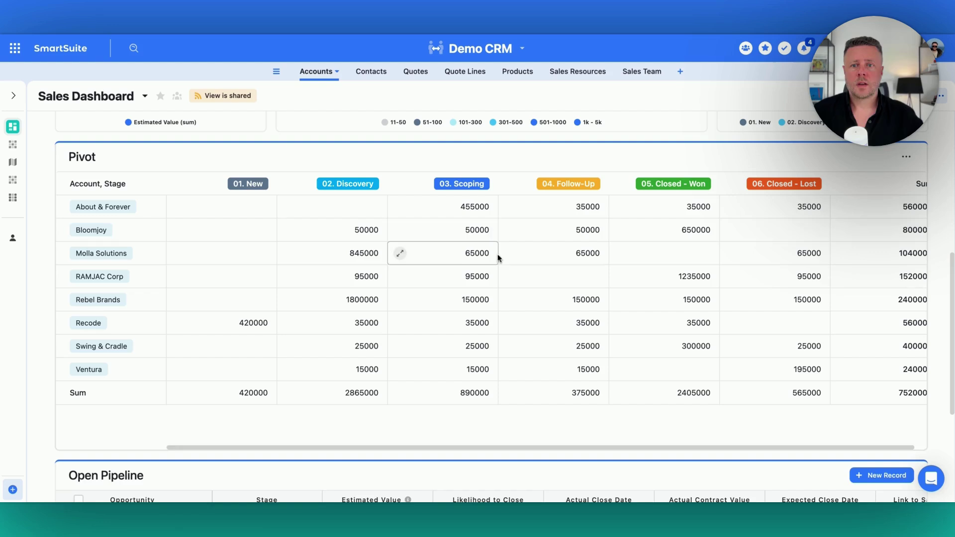
- Copy the Sales Dashboard's public shareable link from 'View is shared'
{"action": "left_click", "coordinate": [239, 97]}
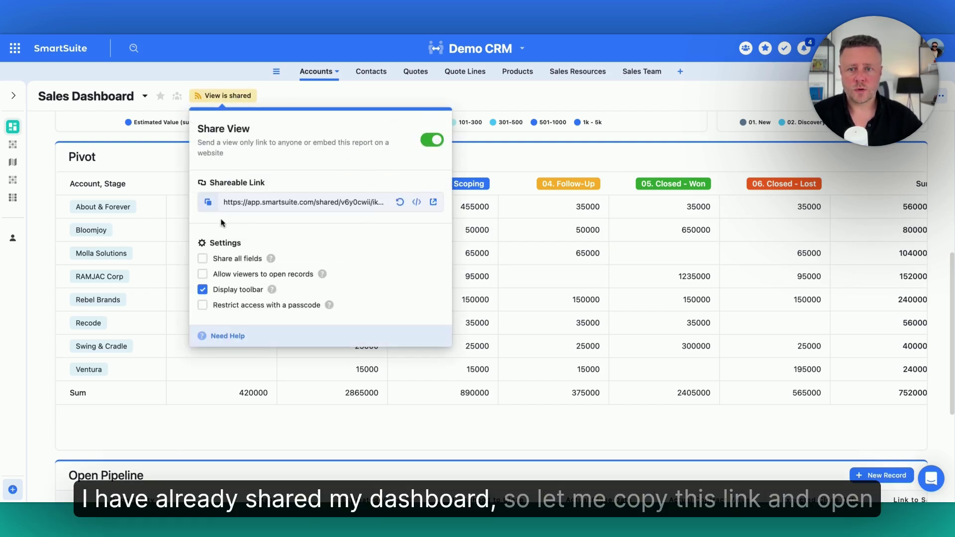
{"action": "left_click", "coordinate": [208, 202]}
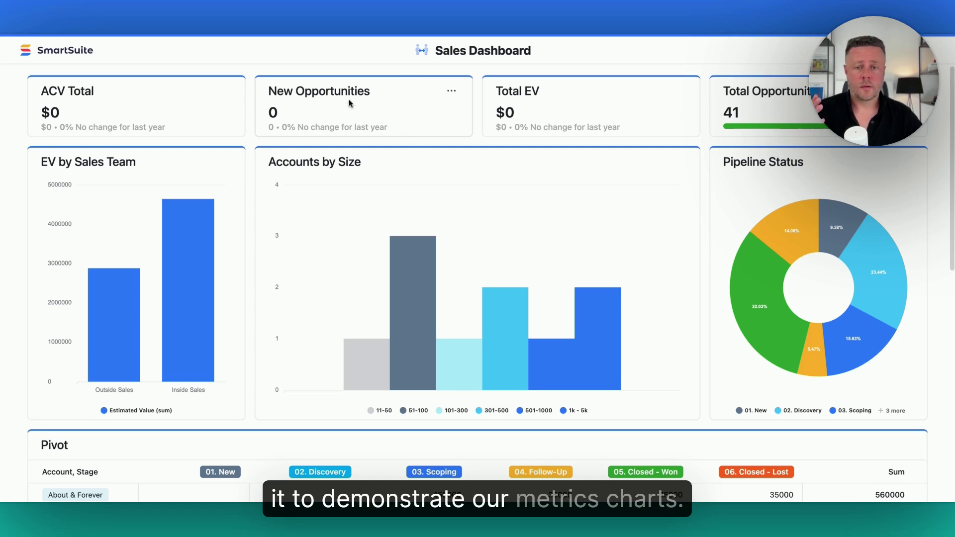
{"action": "scroll", "coordinate": [431, 263], "scroll_direction": "down", "scroll_amount": 7}
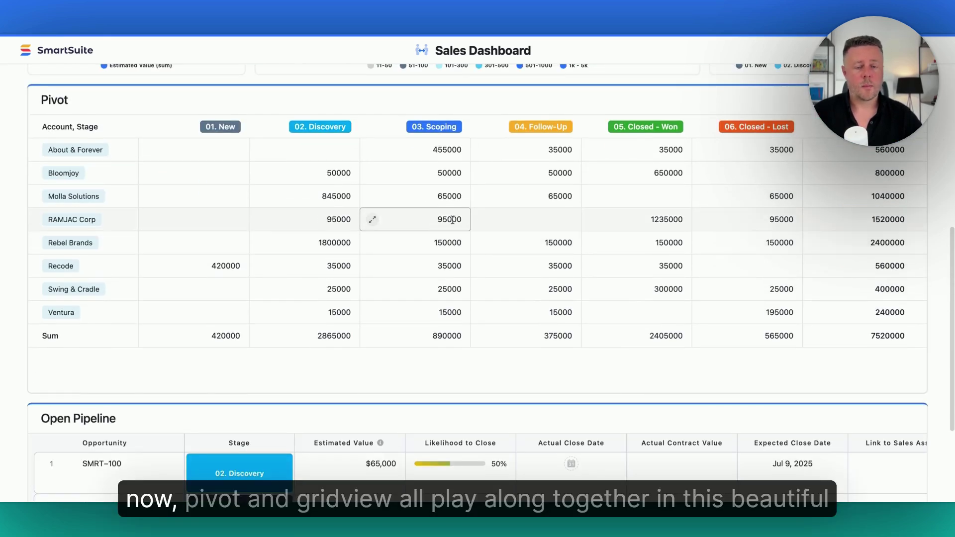
{"action": "scroll", "coordinate": [452, 220], "scroll_direction": "down", "scroll_amount": 4}
{"action": "scroll", "coordinate": [427, 353], "scroll_direction": "up", "scroll_amount": 2}
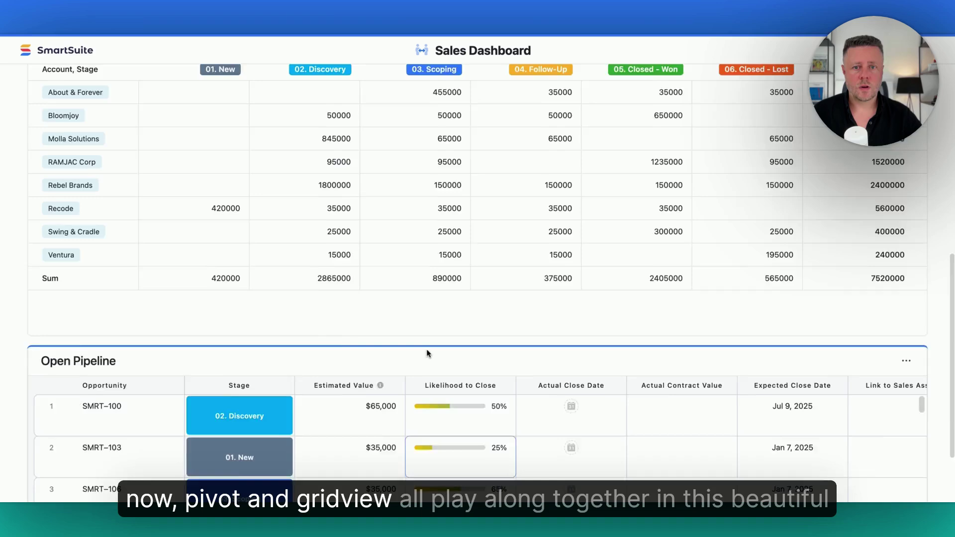
{"action": "scroll", "coordinate": [427, 353], "scroll_direction": "up", "scroll_amount": 5}
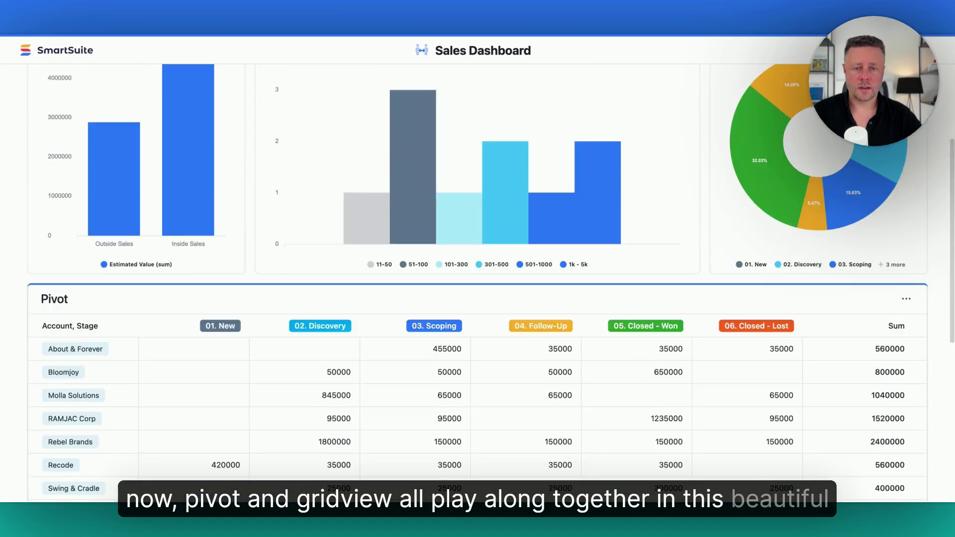
{"action": "scroll", "coordinate": [478, 249], "scroll_direction": "up", "scroll_amount": 3}
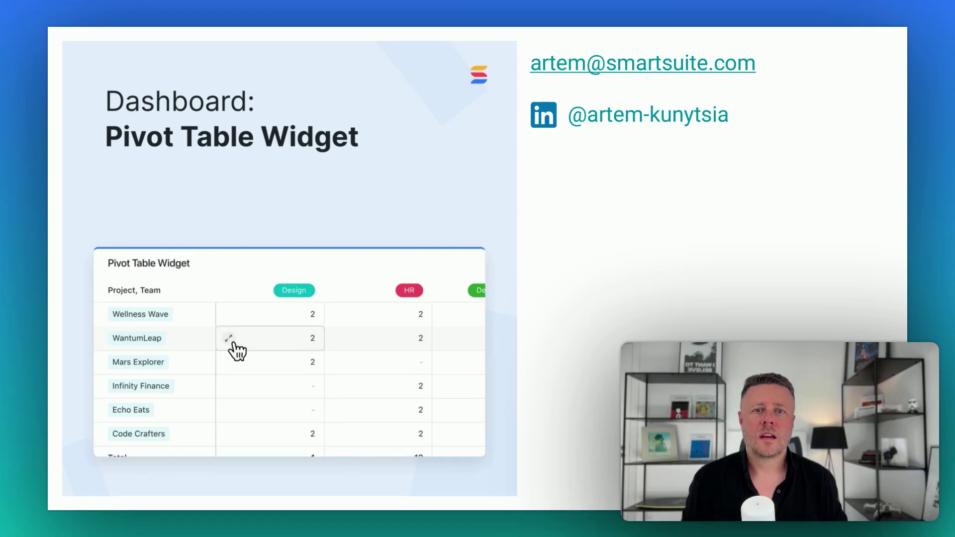